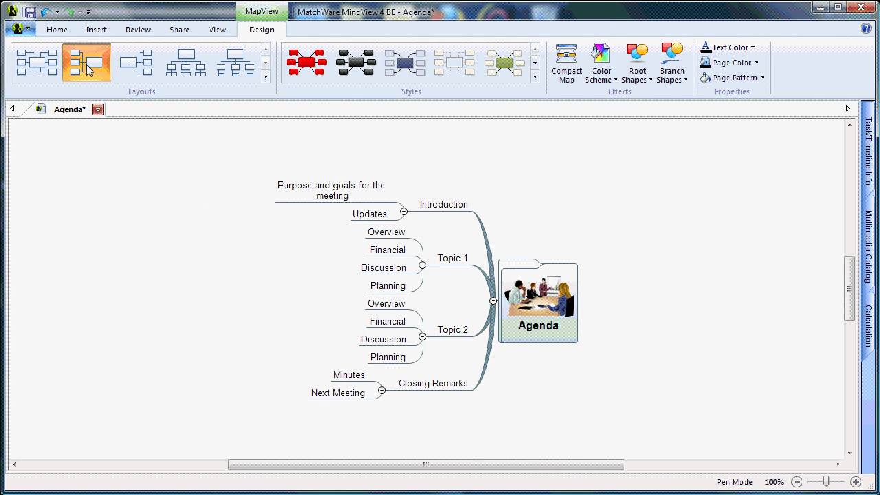
- Use a top-down org chart layout with stacked subtopics and the boxed, dark-root map style
{"action": "left_click", "coordinate": [130, 64]}
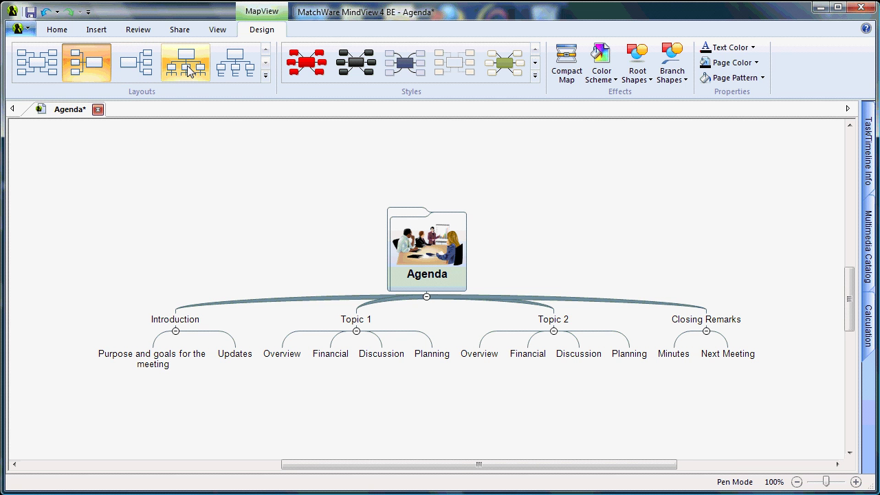
{"action": "left_click", "coordinate": [188, 69]}
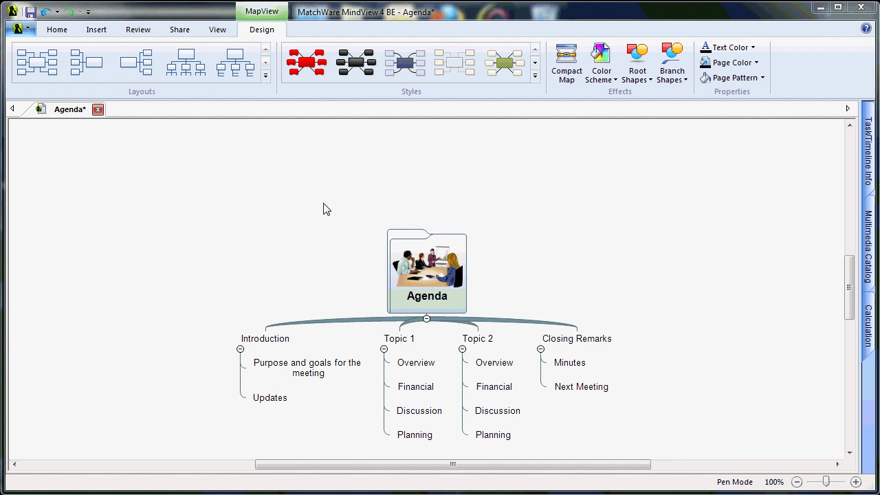
{"action": "left_click", "coordinate": [536, 76]}
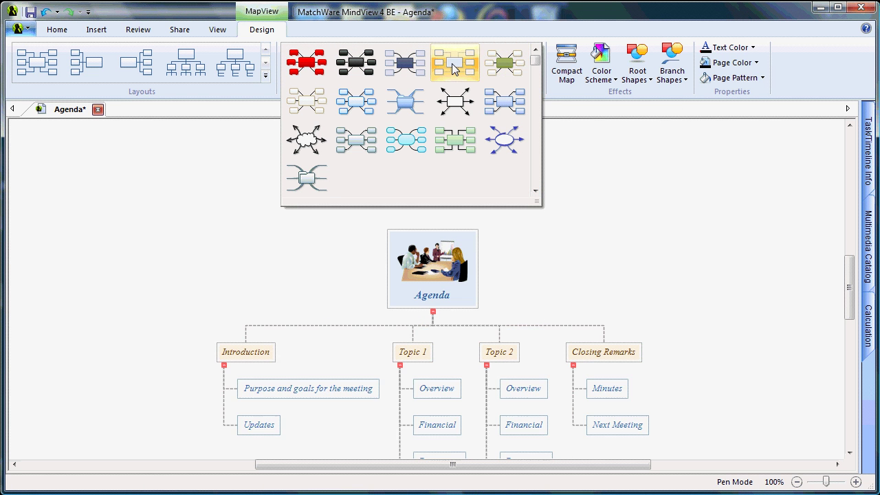
{"action": "left_click", "coordinate": [408, 69]}
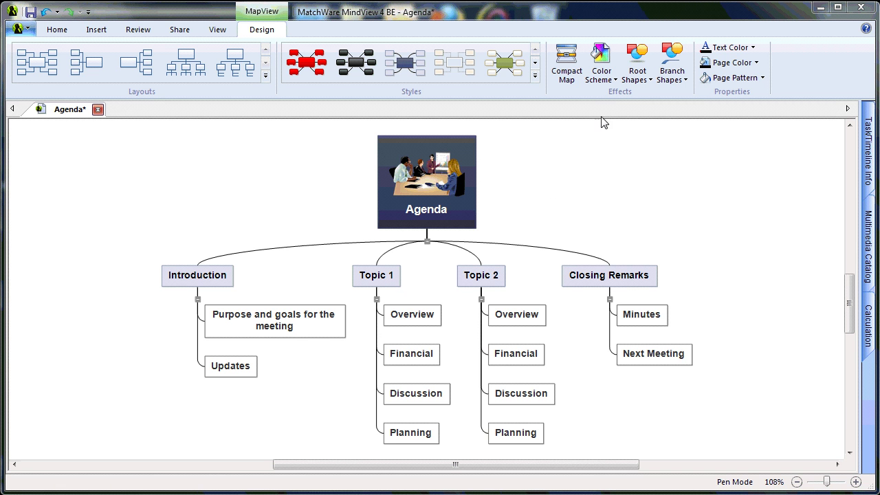
{"action": "left_click", "coordinate": [603, 75]}
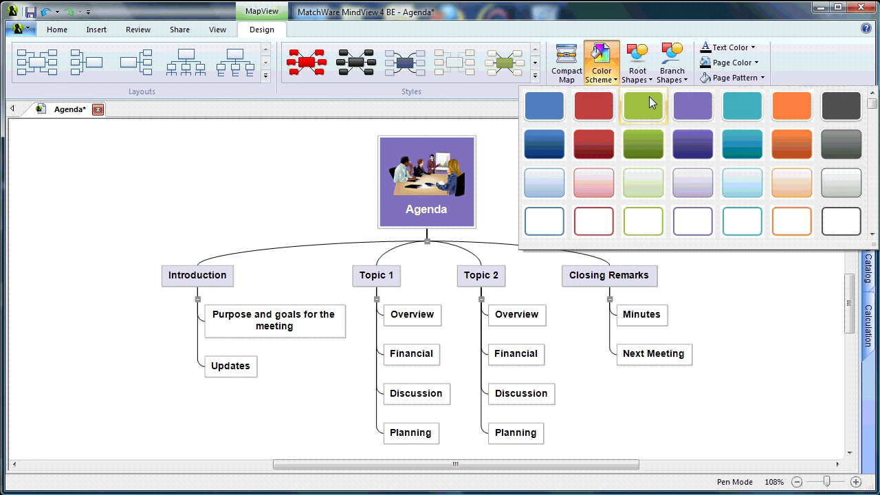
- Apply the blue colour scheme, an oval Agenda root and a light-blue grid page pattern
{"action": "left_click", "coordinate": [557, 112]}
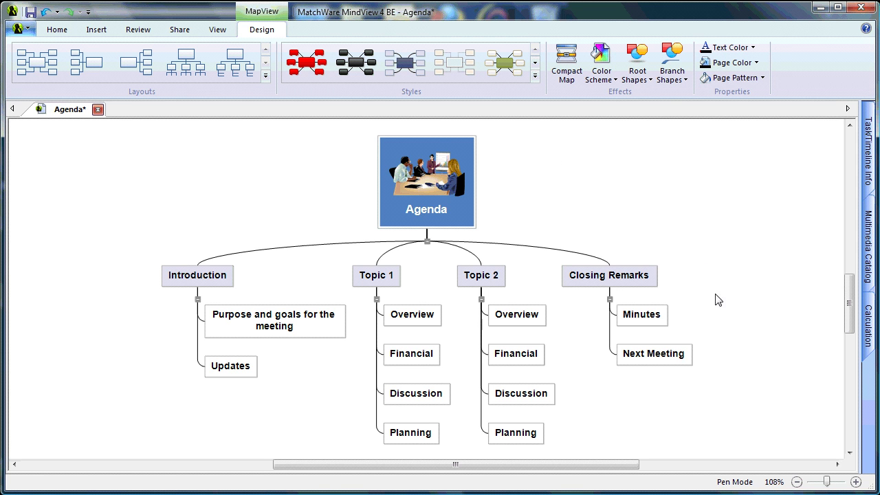
{"action": "left_click", "coordinate": [641, 81]}
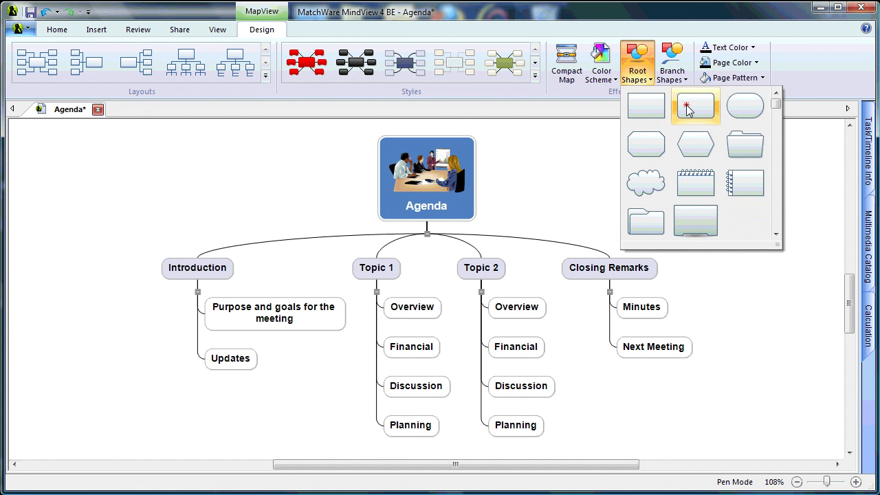
{"action": "left_click", "coordinate": [736, 113]}
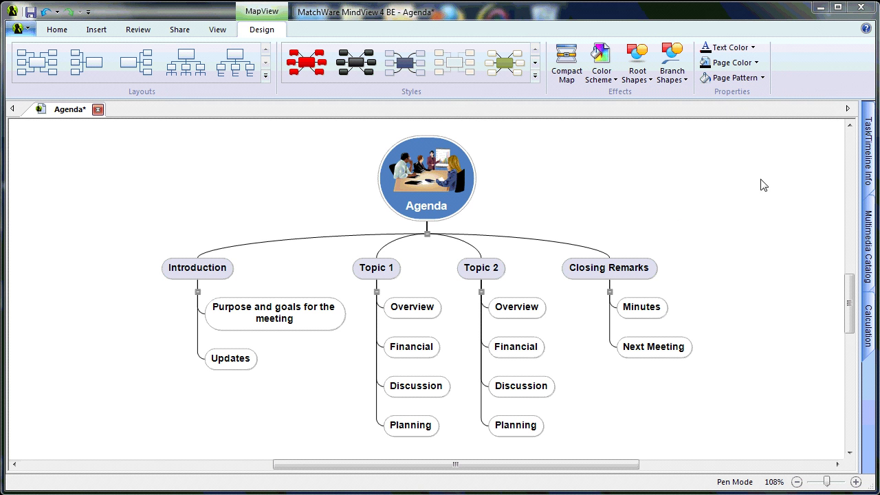
{"action": "left_click", "coordinate": [761, 79]}
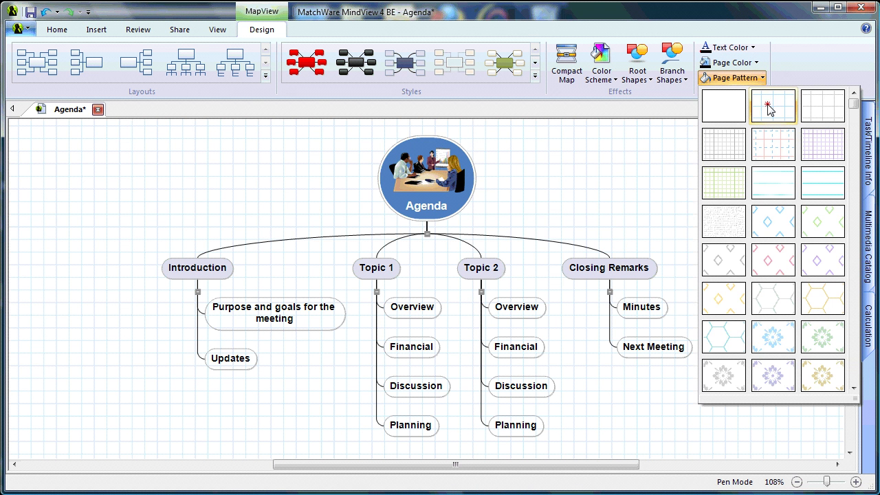
{"action": "left_click", "coordinate": [770, 107]}
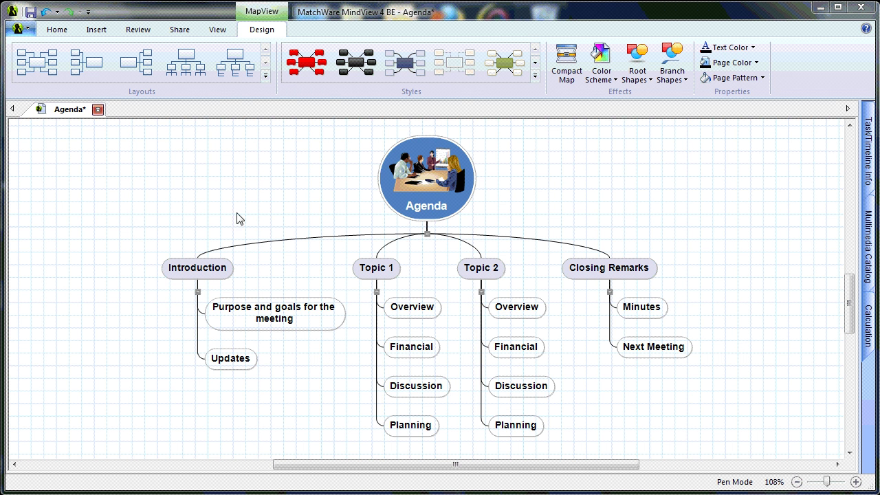
{"action": "left_click", "coordinate": [211, 272]}
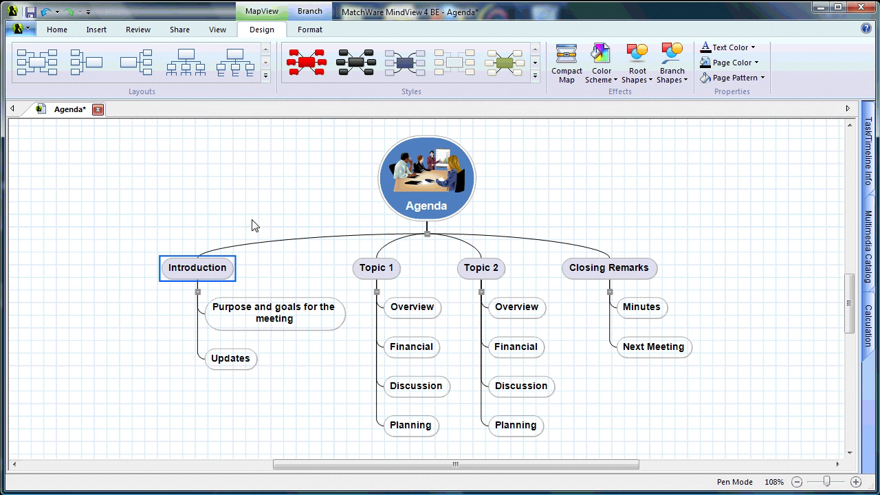
- Set Introduction to 14 pt Arial Unicode MS text with a red colour scheme
{"action": "left_click", "coordinate": [310, 33]}
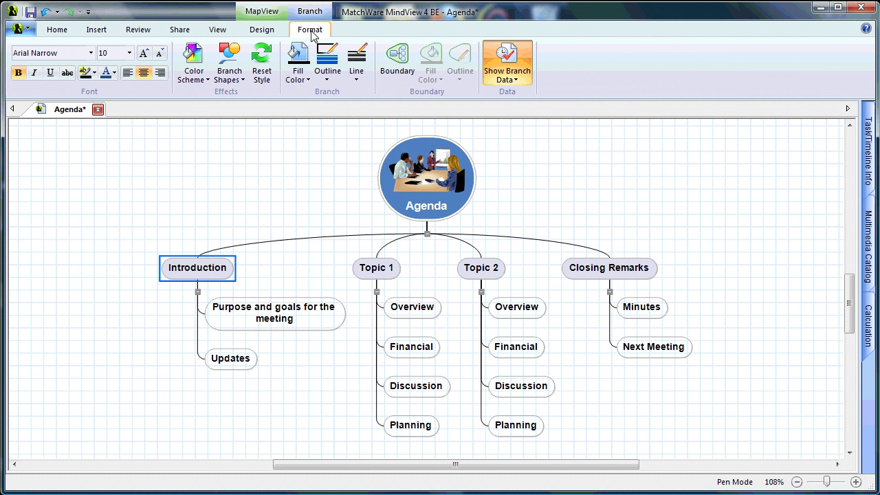
{"action": "left_click", "coordinate": [90, 53]}
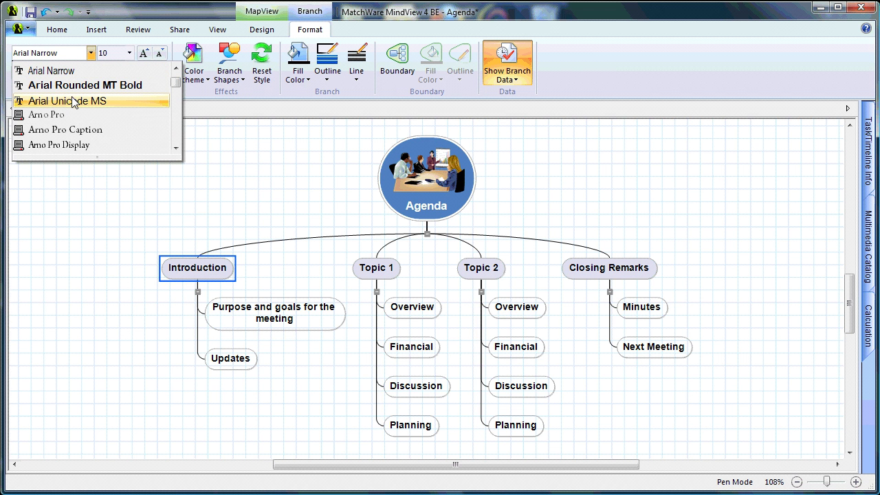
{"action": "left_click", "coordinate": [71, 101]}
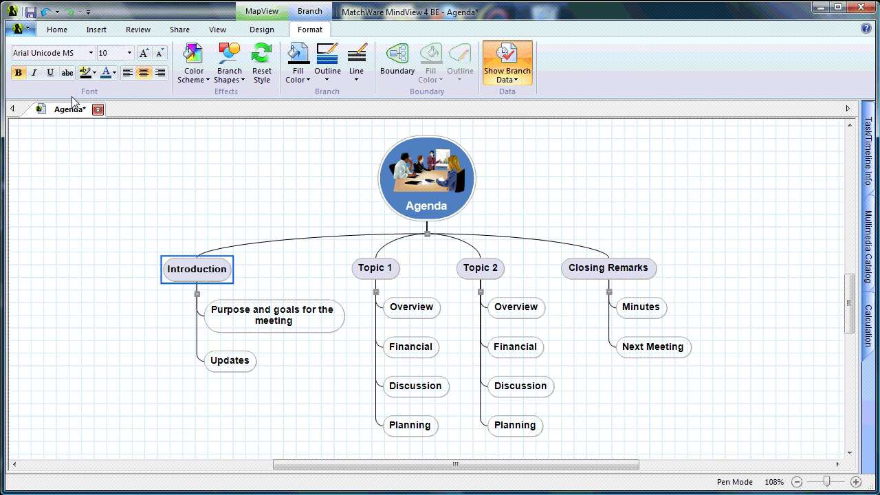
{"action": "left_click", "coordinate": [129, 53]}
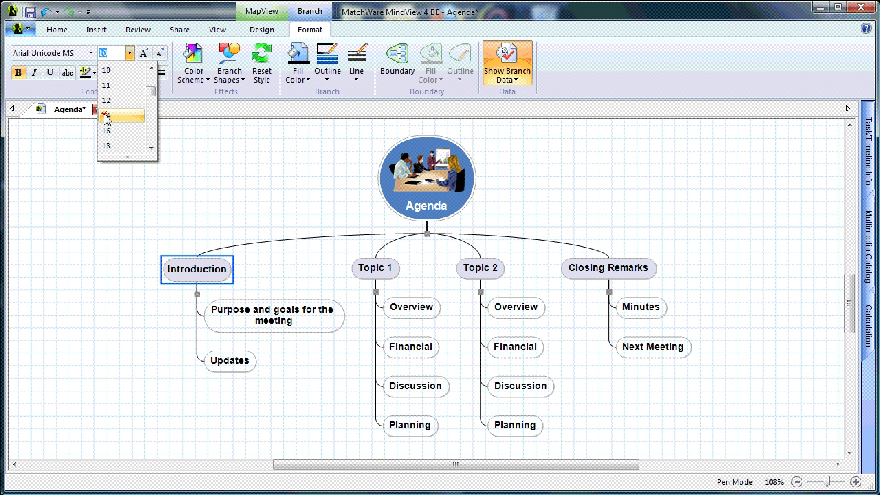
{"action": "left_click", "coordinate": [107, 117]}
{"action": "left_click", "coordinate": [114, 72]}
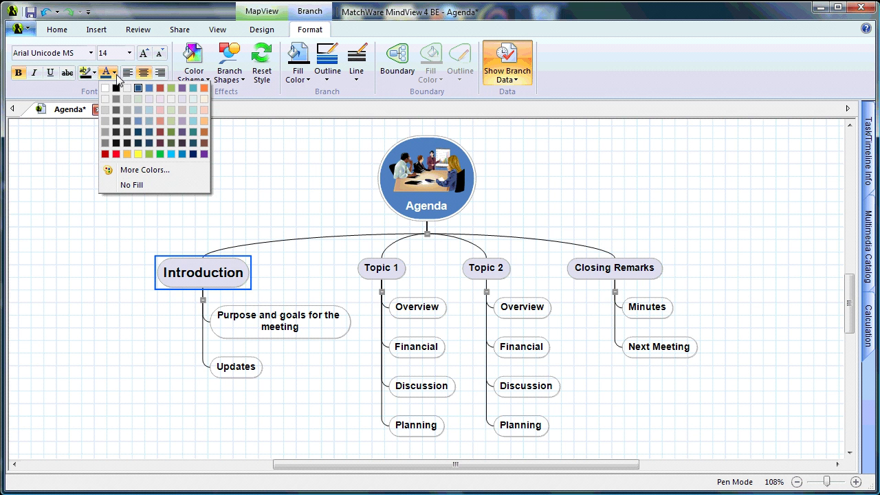
{"action": "left_click", "coordinate": [60, 144]}
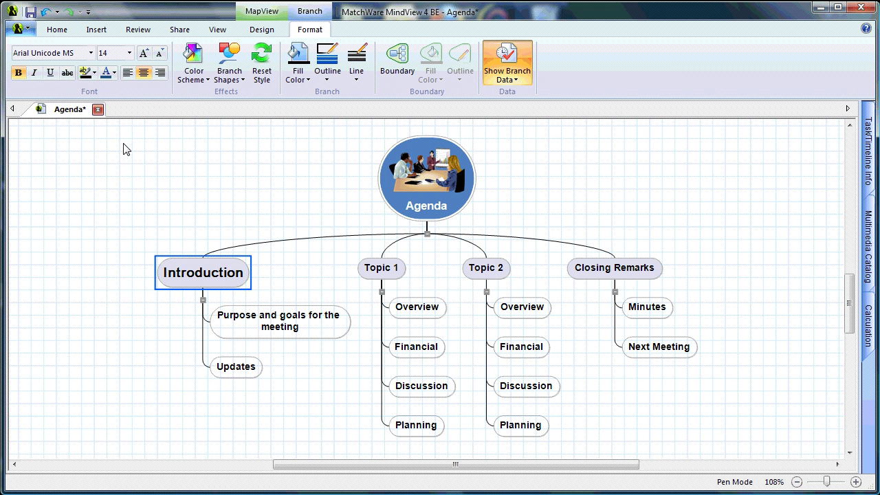
{"action": "left_click", "coordinate": [205, 81]}
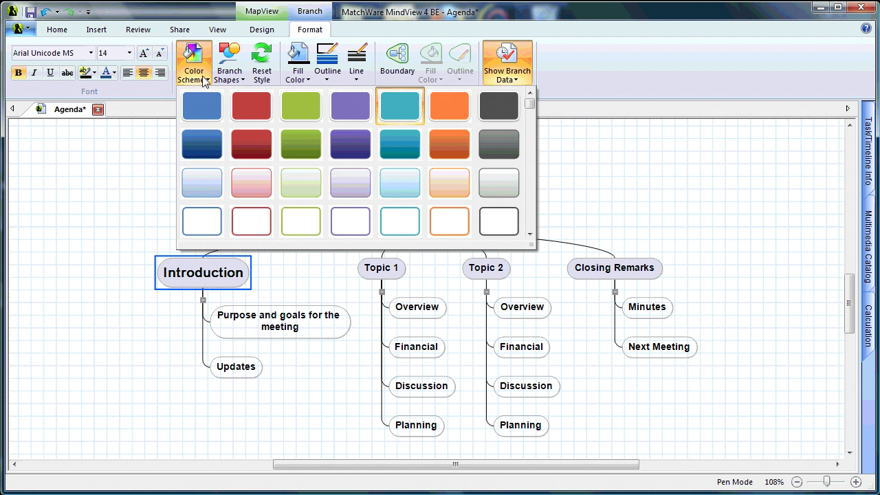
{"action": "left_click", "coordinate": [251, 106]}
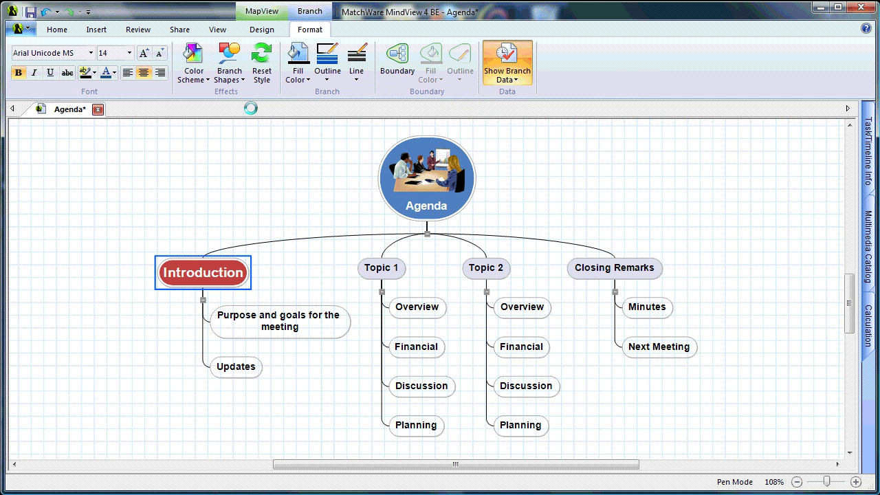
- Colour Topic 1 green, Topic 2 purple and Closing Remarks teal
{"action": "left_click", "coordinate": [388, 277]}
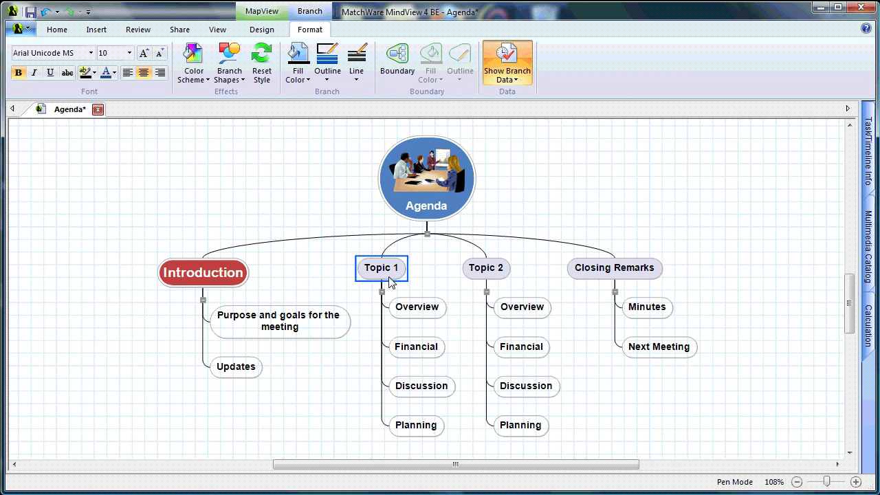
{"action": "left_click", "coordinate": [195, 77]}
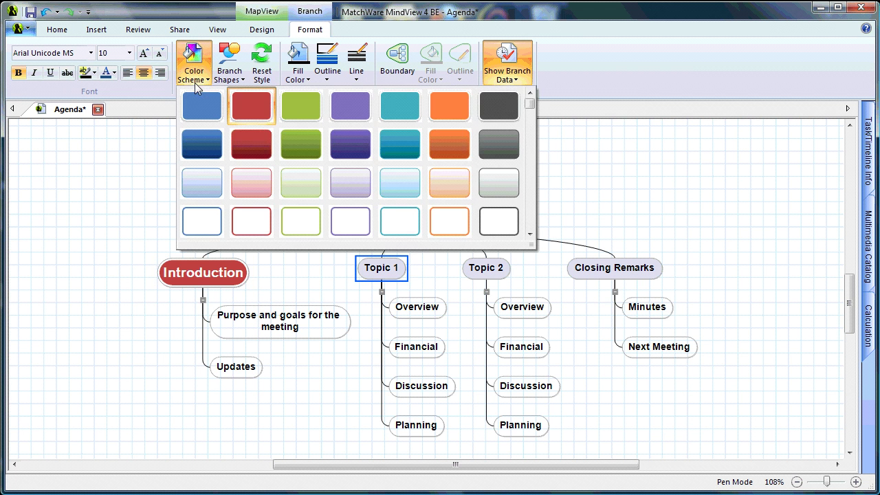
{"action": "left_click", "coordinate": [300, 117]}
{"action": "left_click", "coordinate": [487, 275]}
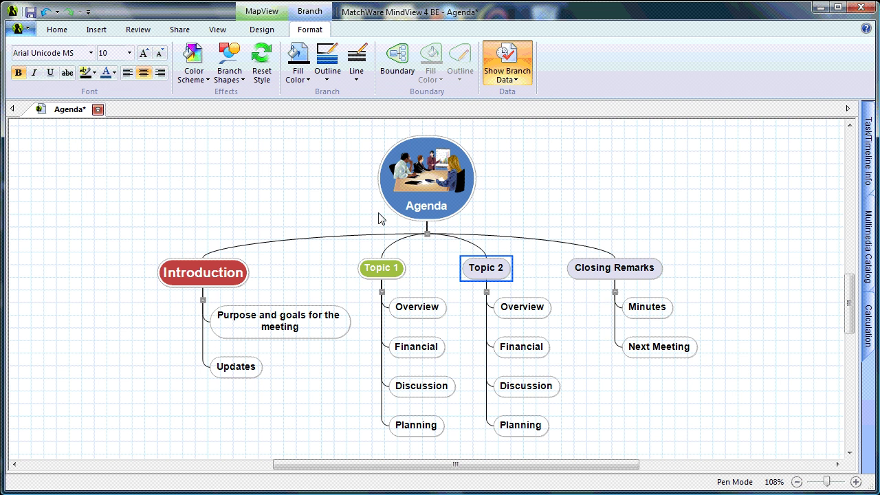
{"action": "left_click", "coordinate": [195, 75]}
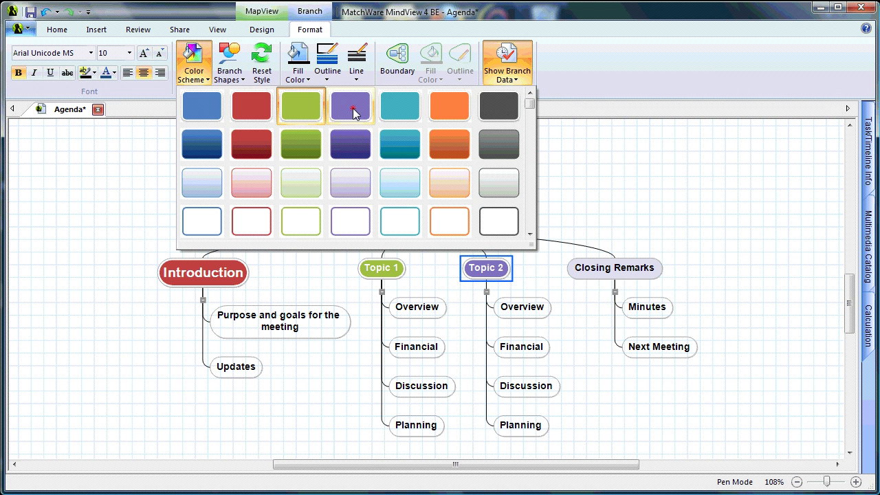
{"action": "left_click", "coordinate": [355, 108]}
{"action": "left_click", "coordinate": [579, 268]}
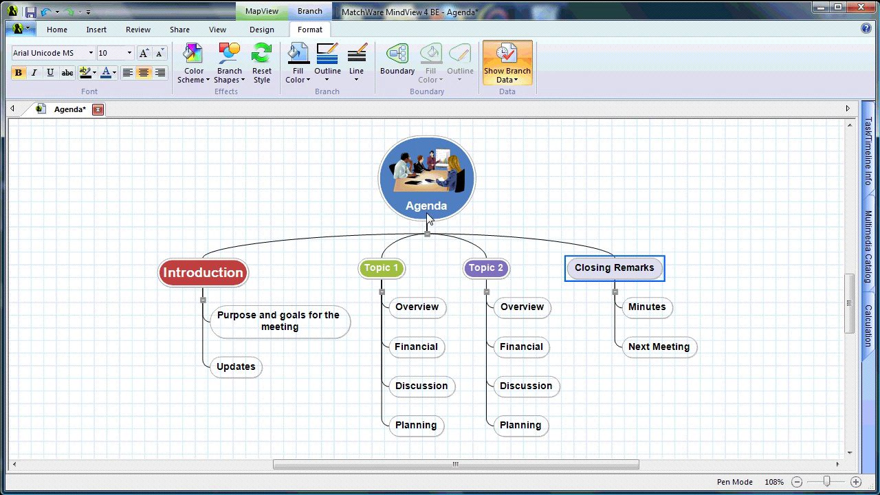
{"action": "left_click", "coordinate": [184, 79]}
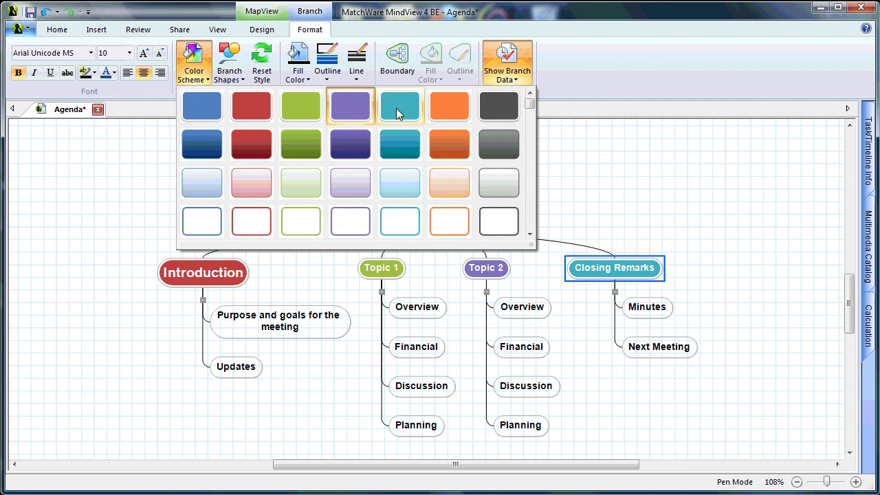
{"action": "left_click", "coordinate": [396, 108]}
{"action": "left_click", "coordinate": [718, 180]}
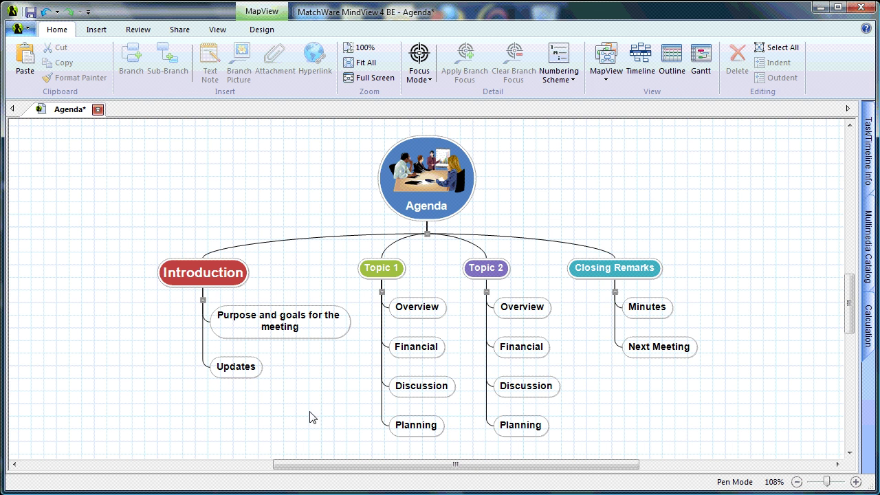
- Turn the Purpose and Updates subtopic text red and Topic 1's four subtopics green
{"action": "left_click_drag", "start_coordinate": [334, 411], "coordinate": [244, 297]}
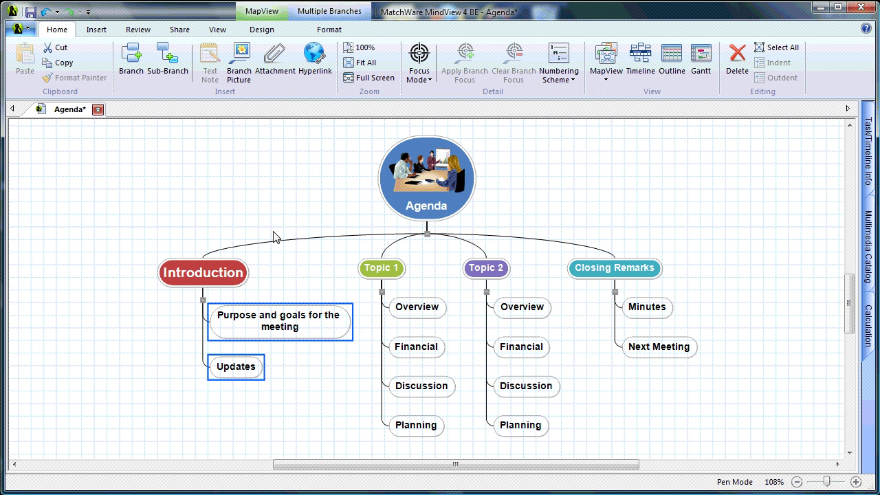
{"action": "left_click", "coordinate": [334, 34]}
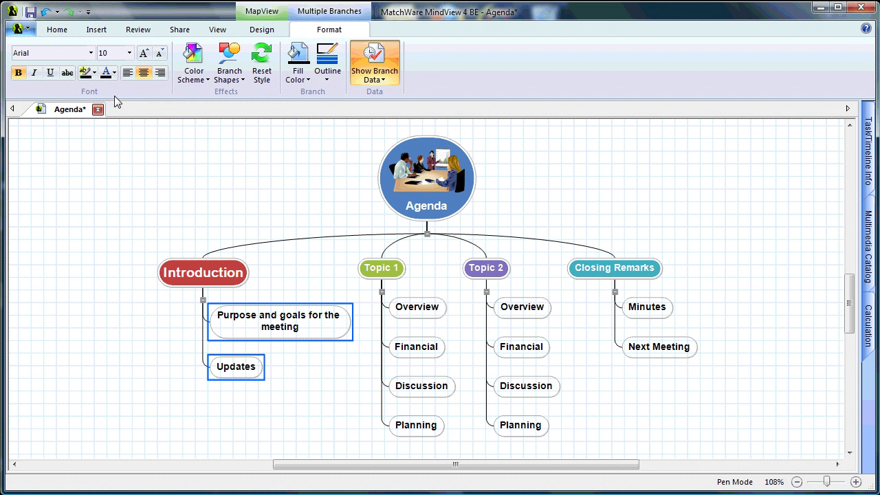
{"action": "left_click", "coordinate": [113, 73]}
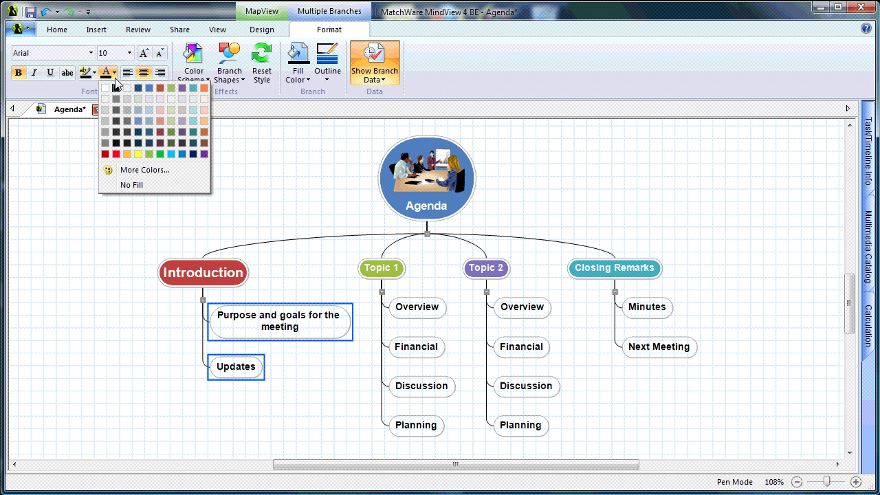
{"action": "left_click", "coordinate": [115, 153]}
{"action": "left_click_drag", "start_coordinate": [444, 447], "coordinate": [403, 292]}
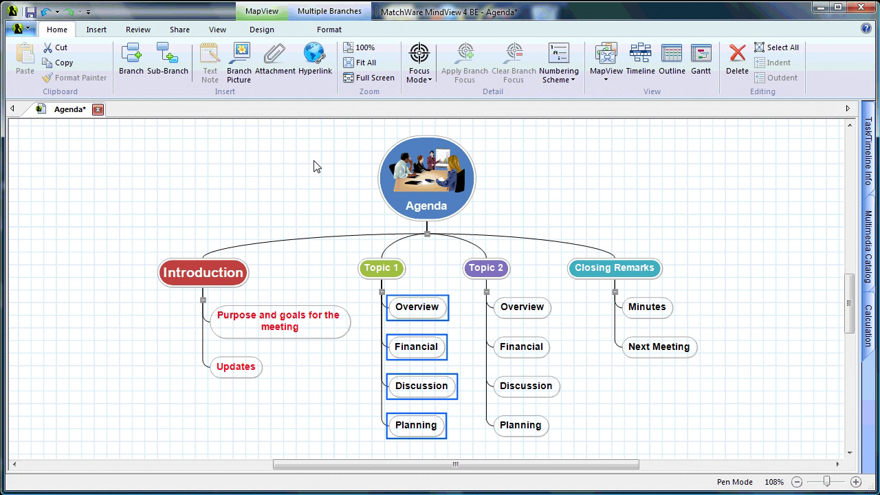
{"action": "left_click", "coordinate": [333, 31]}
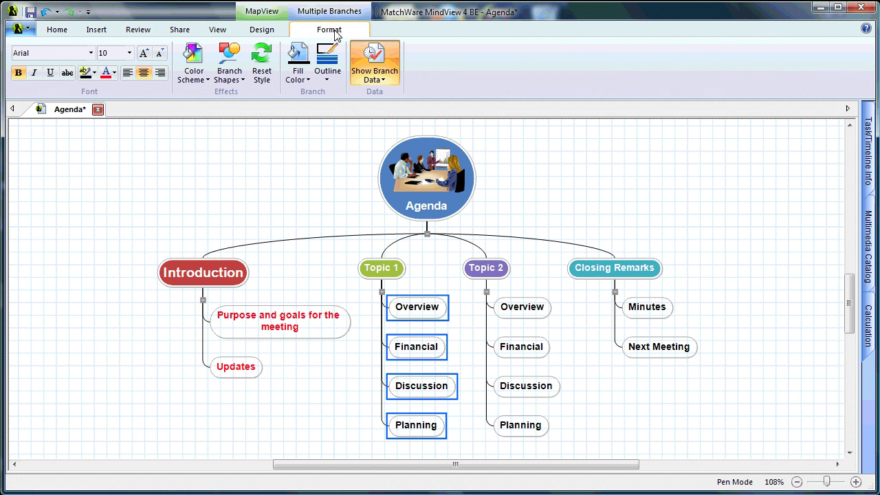
{"action": "left_click", "coordinate": [114, 72]}
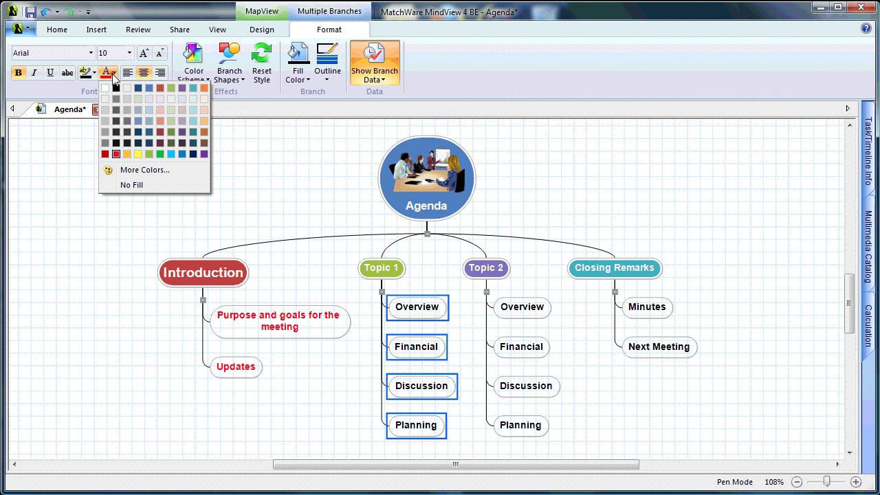
{"action": "left_click", "coordinate": [149, 154]}
- Turn Topic 2's subtopic text purple and Minutes and Next Meeting light blue
{"action": "left_click_drag", "start_coordinate": [550, 442], "coordinate": [516, 296]}
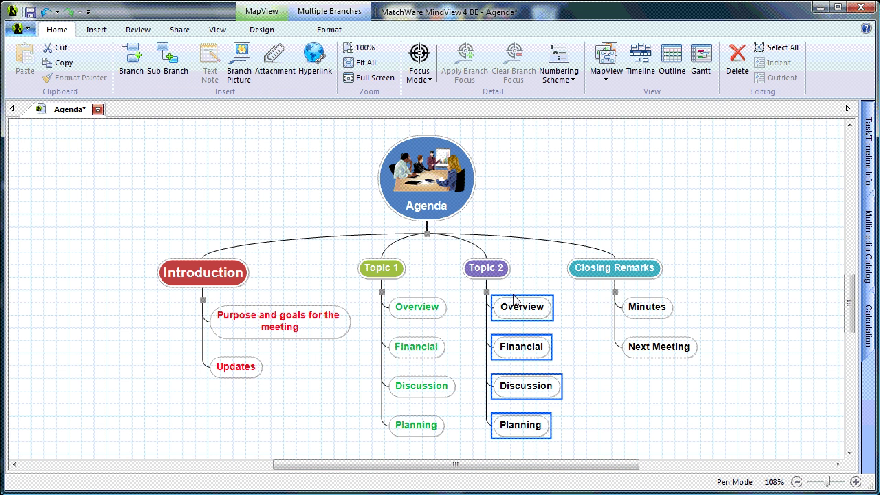
{"action": "left_click", "coordinate": [331, 29]}
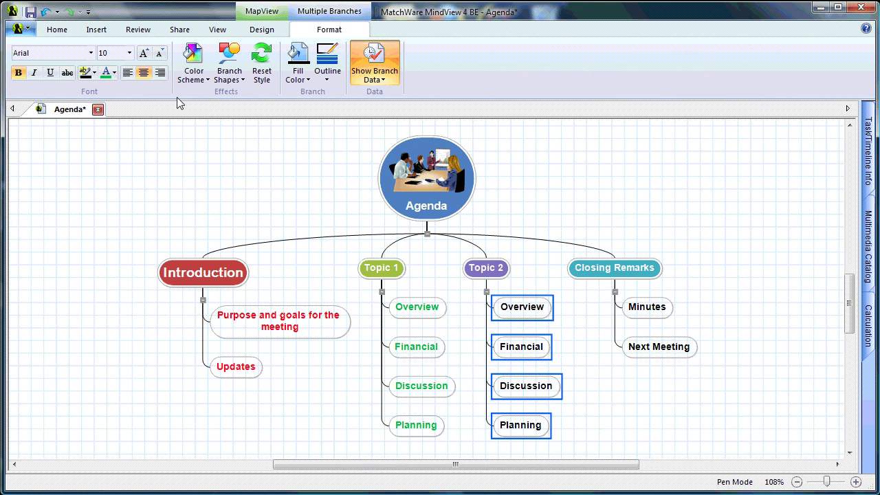
{"action": "left_click", "coordinate": [112, 73]}
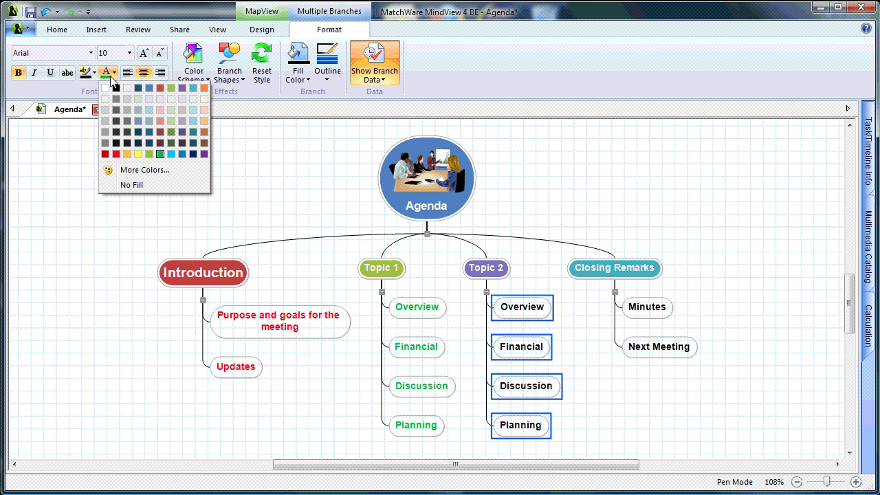
{"action": "left_click", "coordinate": [208, 159]}
{"action": "left_click_drag", "start_coordinate": [692, 388], "coordinate": [641, 290]}
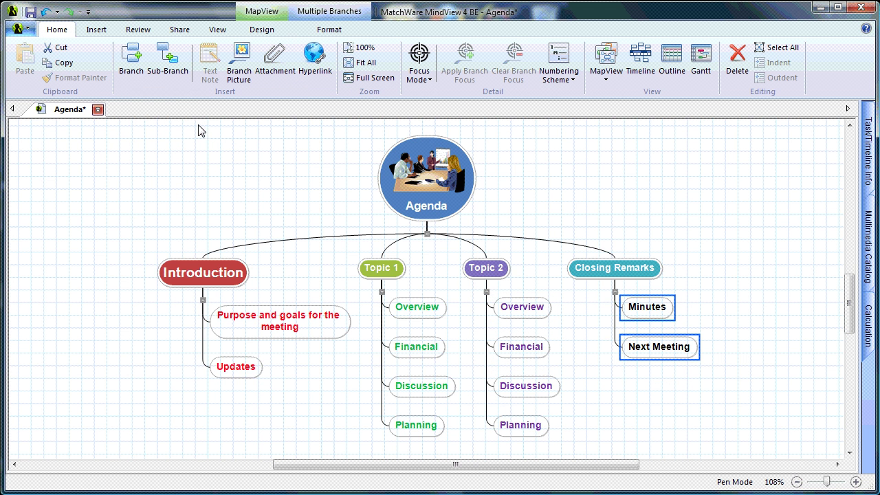
{"action": "left_click", "coordinate": [330, 30]}
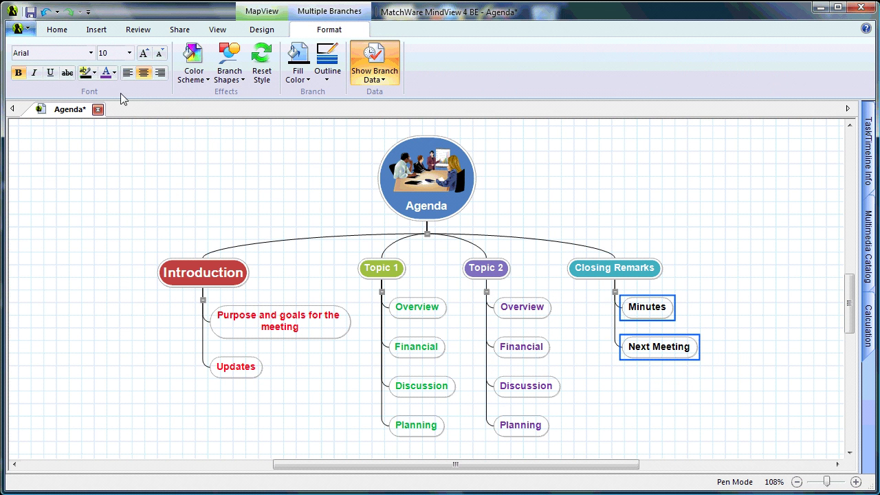
{"action": "left_click", "coordinate": [114, 73]}
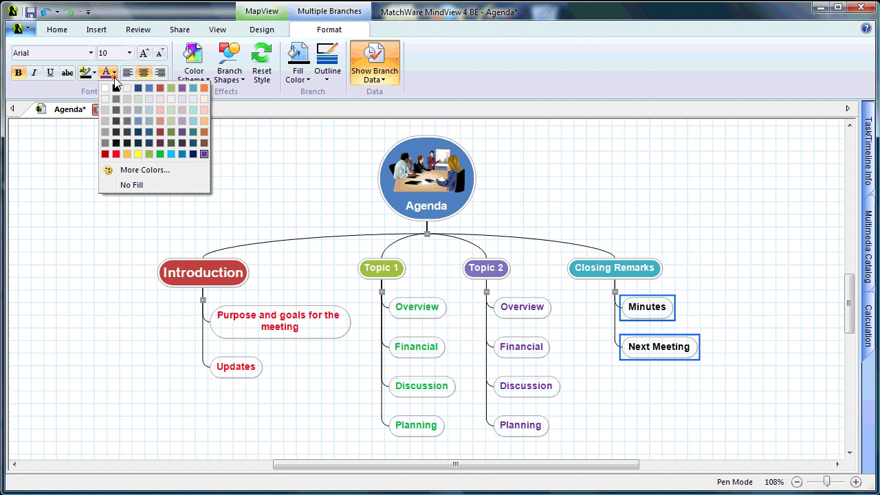
{"action": "left_click", "coordinate": [171, 154]}
{"action": "left_click", "coordinate": [637, 193]}
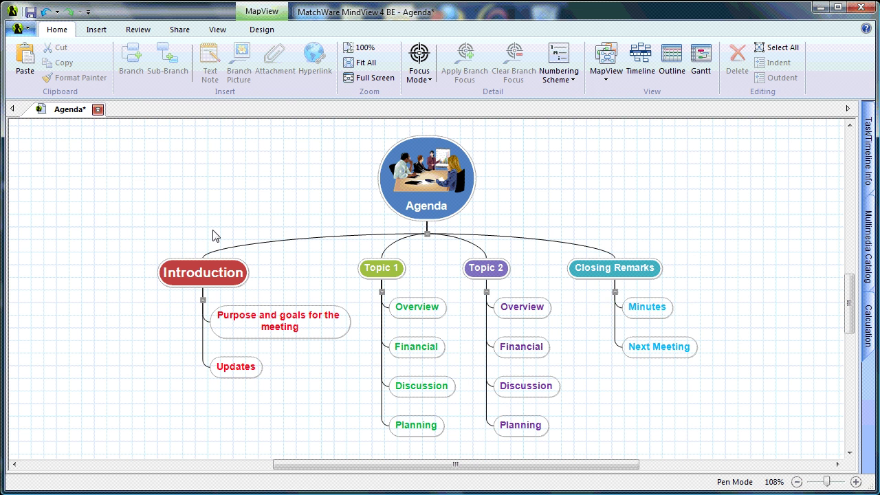
- Give Introduction the first branch shape and Topic 1 a new branch shape
{"action": "left_click", "coordinate": [191, 273]}
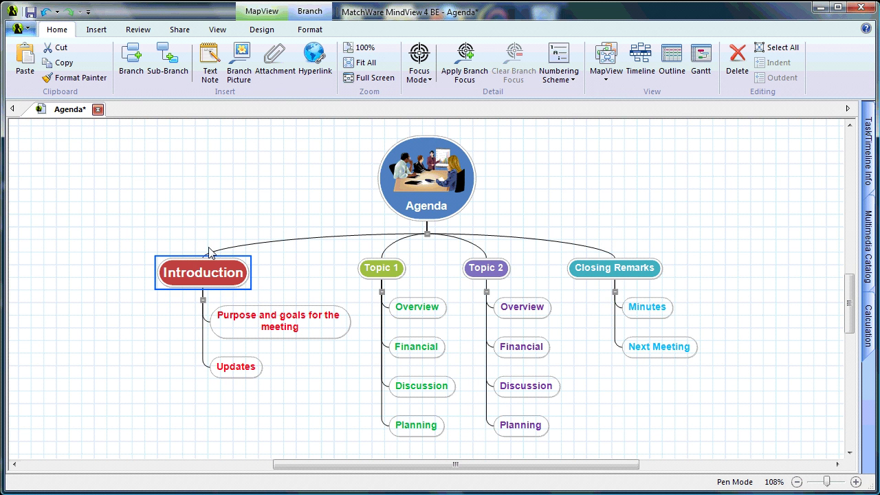
{"action": "left_click", "coordinate": [322, 33]}
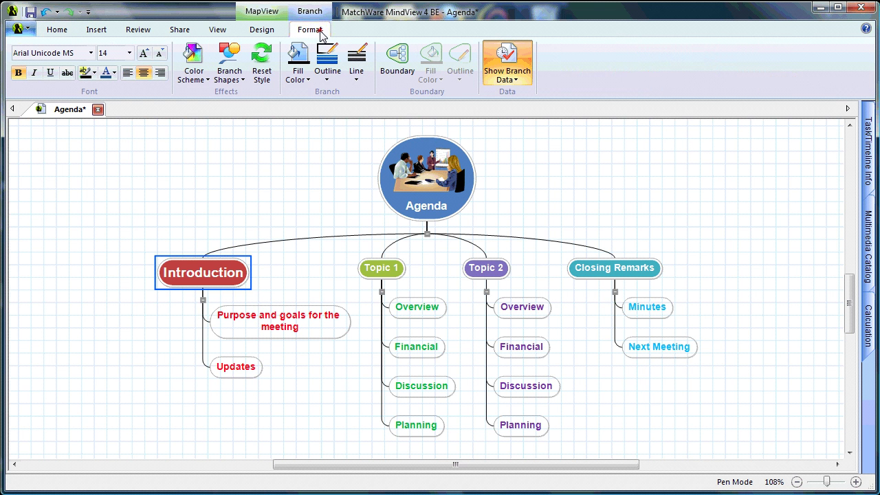
{"action": "left_click", "coordinate": [235, 80]}
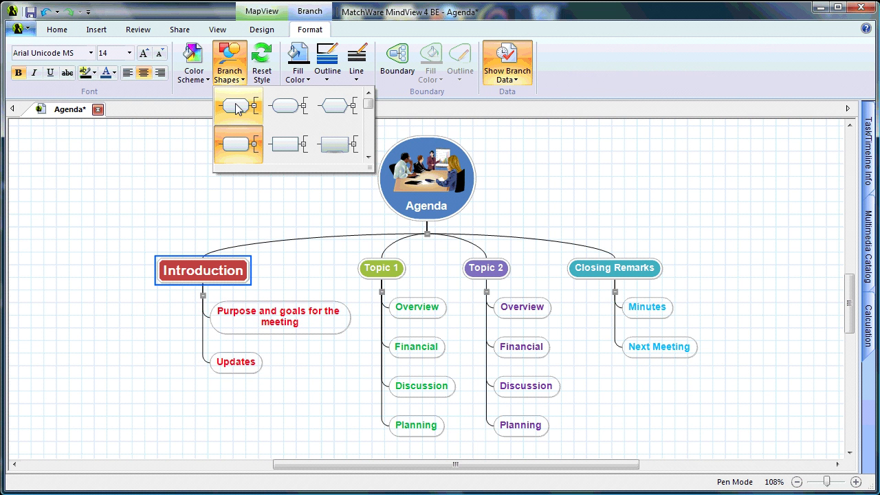
{"action": "left_click", "coordinate": [235, 107]}
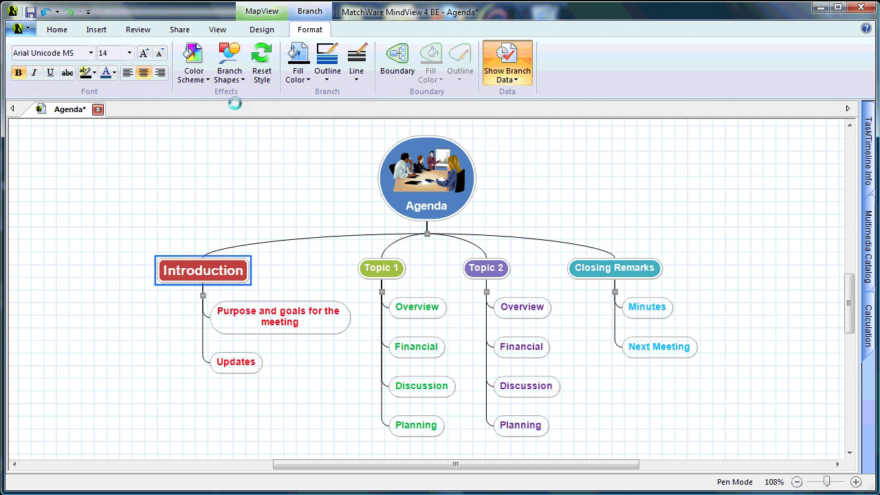
{"action": "left_click", "coordinate": [372, 270]}
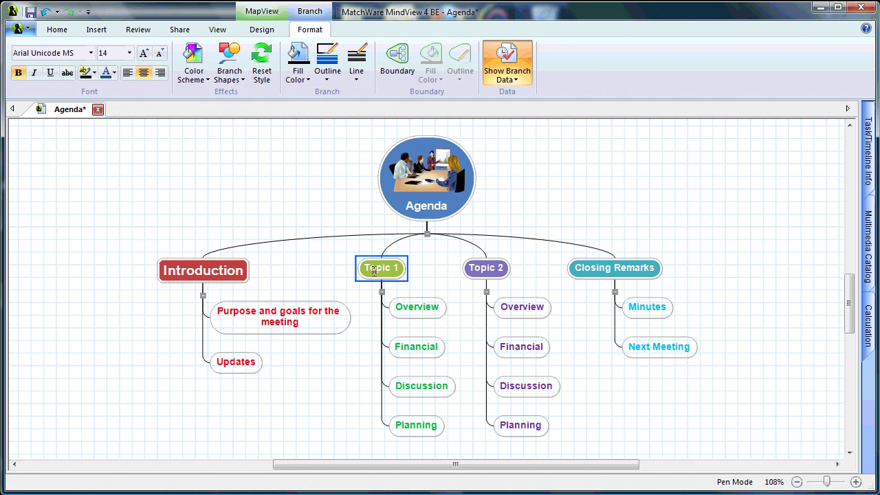
{"action": "left_click", "coordinate": [233, 75]}
{"action": "left_click", "coordinate": [286, 115]}
- Change Topic 2's branch shape to a hexagon
{"action": "left_click", "coordinate": [485, 269]}
{"action": "left_click", "coordinate": [231, 74]}
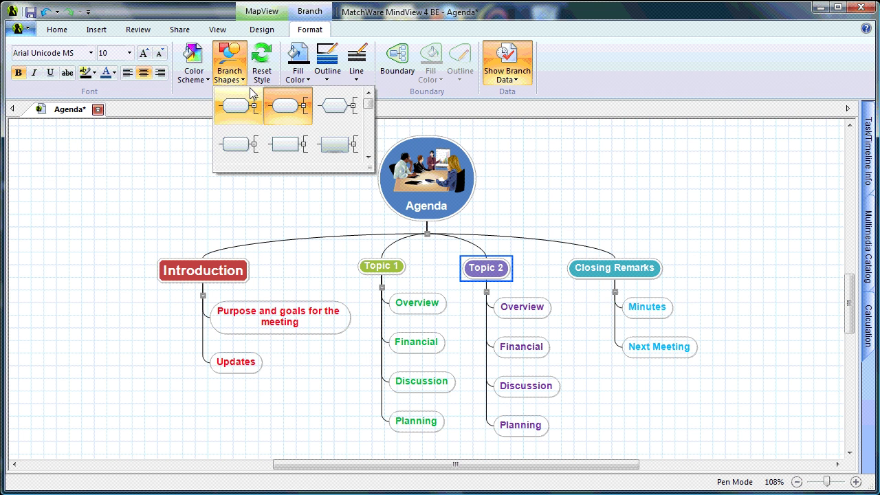
{"action": "left_click", "coordinate": [328, 102]}
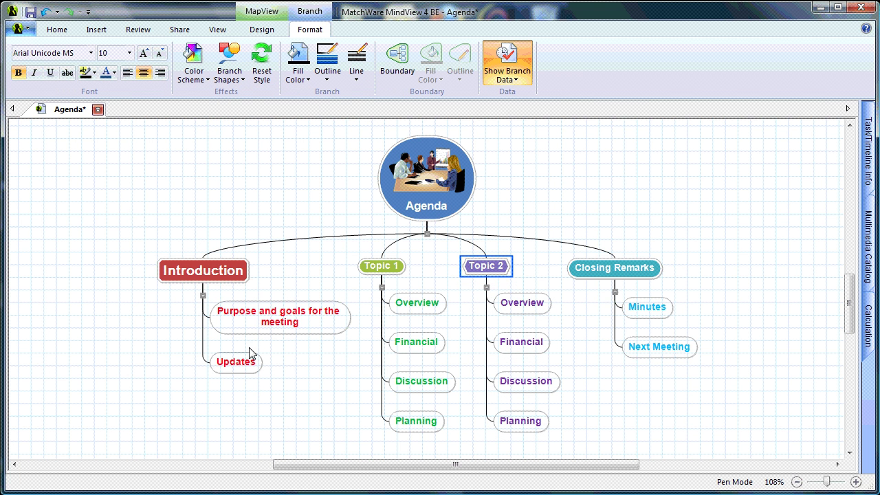
{"action": "left_click_drag", "start_coordinate": [286, 390], "coordinate": [247, 298]}
- Give both Introduction subtopics the first branch shape and Topic 1's subtopics the second
{"action": "left_click", "coordinate": [332, 32]}
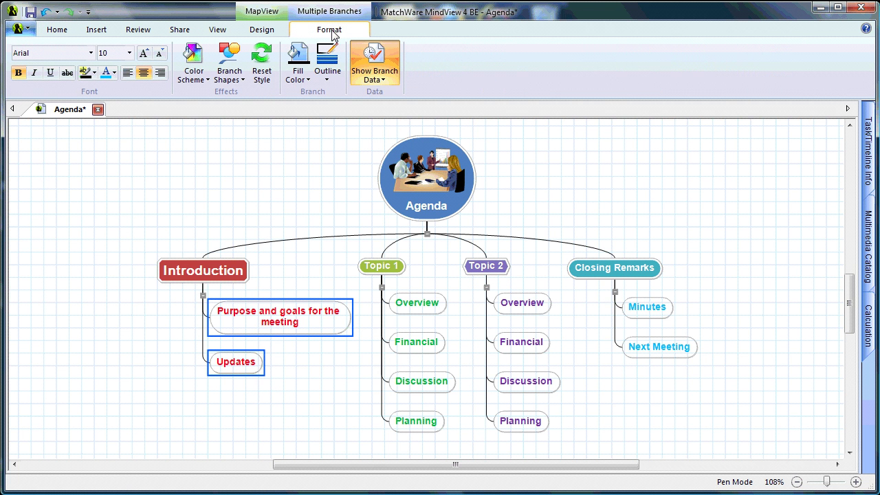
{"action": "left_click", "coordinate": [238, 80]}
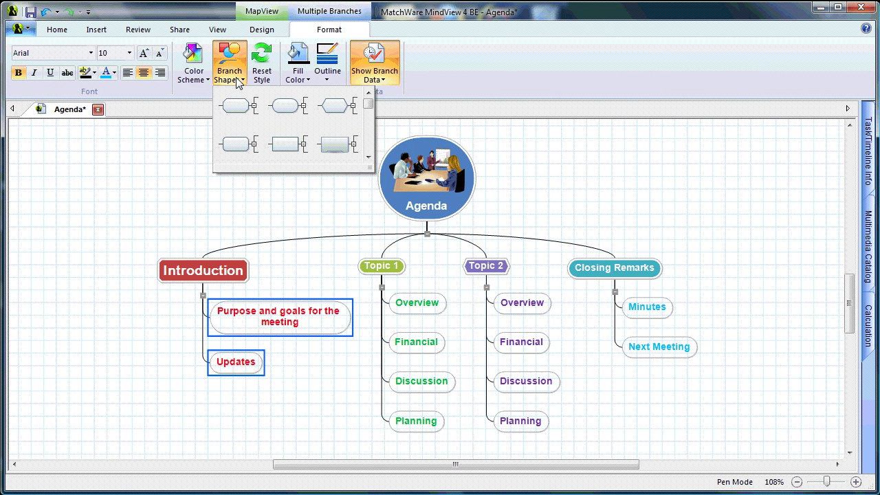
{"action": "left_click", "coordinate": [233, 105]}
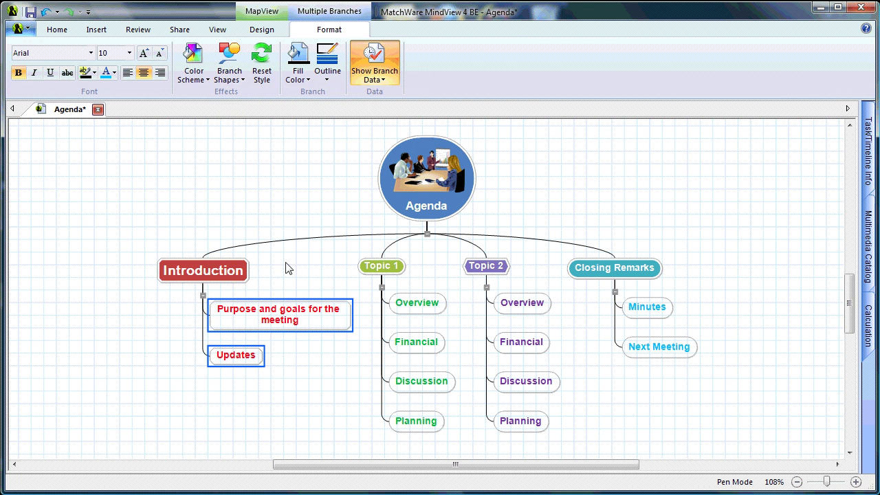
{"action": "left_click_drag", "start_coordinate": [452, 446], "coordinate": [407, 288]}
{"action": "left_click", "coordinate": [330, 30]}
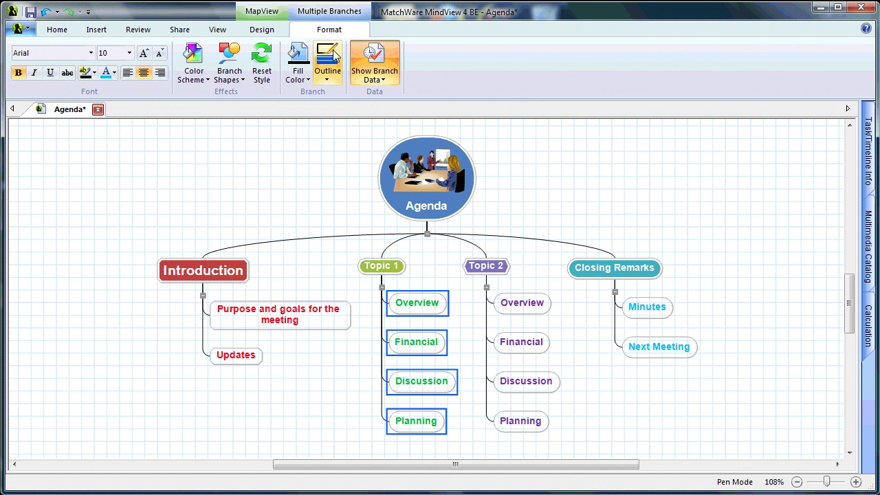
{"action": "left_click", "coordinate": [234, 79]}
{"action": "left_click", "coordinate": [289, 109]}
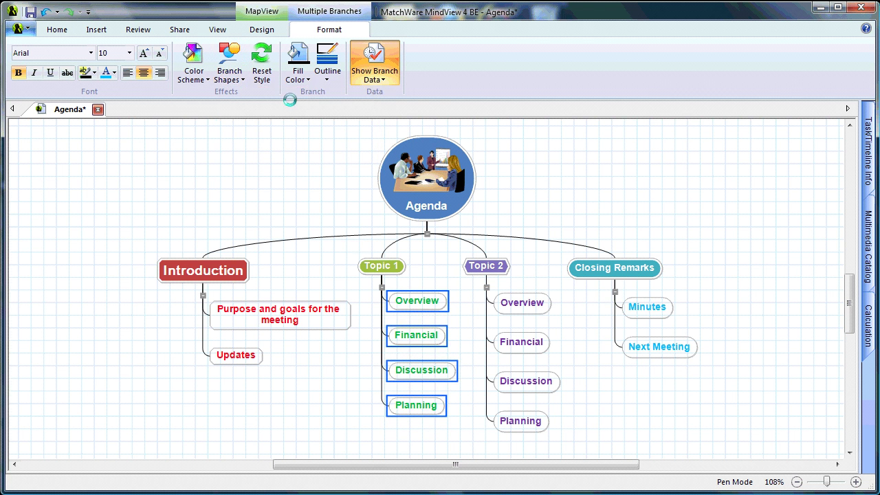
- Give Topic 2's four subtopics a pointed, tag-like branch shape
{"action": "left_click_drag", "start_coordinate": [582, 446], "coordinate": [507, 280]}
{"action": "left_click", "coordinate": [589, 435]}
{"action": "left_click_drag", "start_coordinate": [551, 444], "coordinate": [496, 286]}
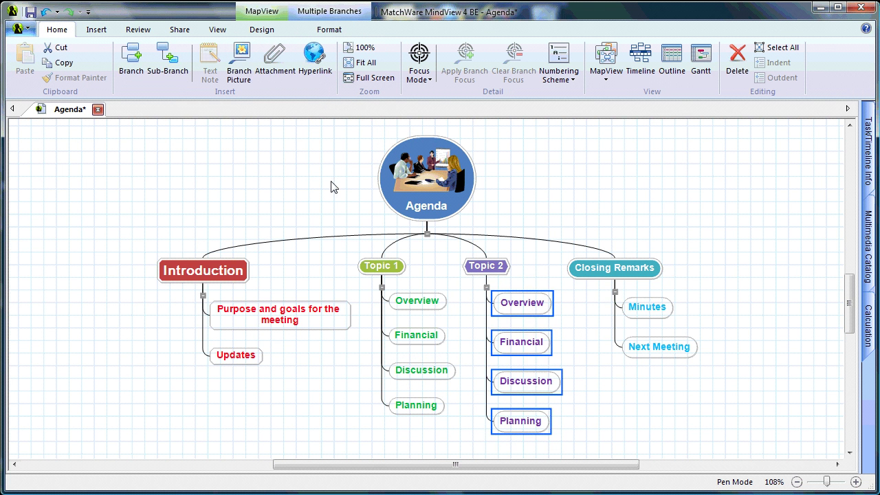
{"action": "left_click", "coordinate": [332, 31]}
{"action": "left_click", "coordinate": [227, 82]}
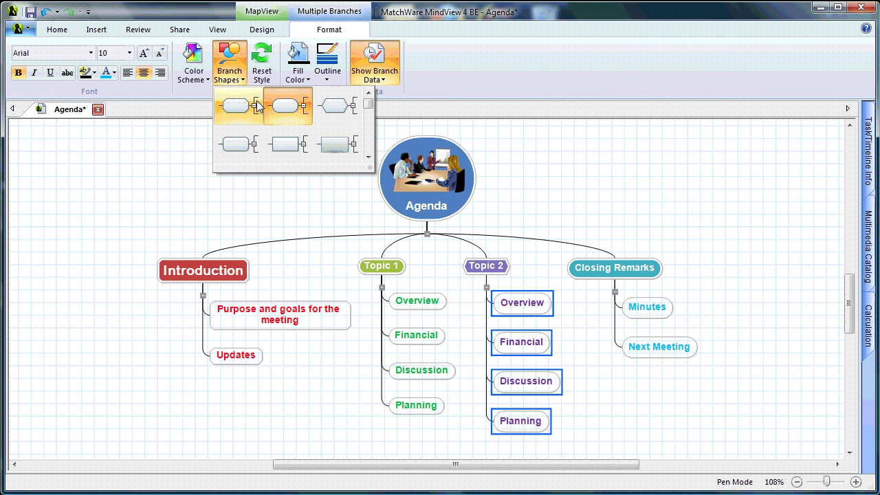
{"action": "left_click", "coordinate": [338, 112]}
{"action": "left_click", "coordinate": [573, 168]}
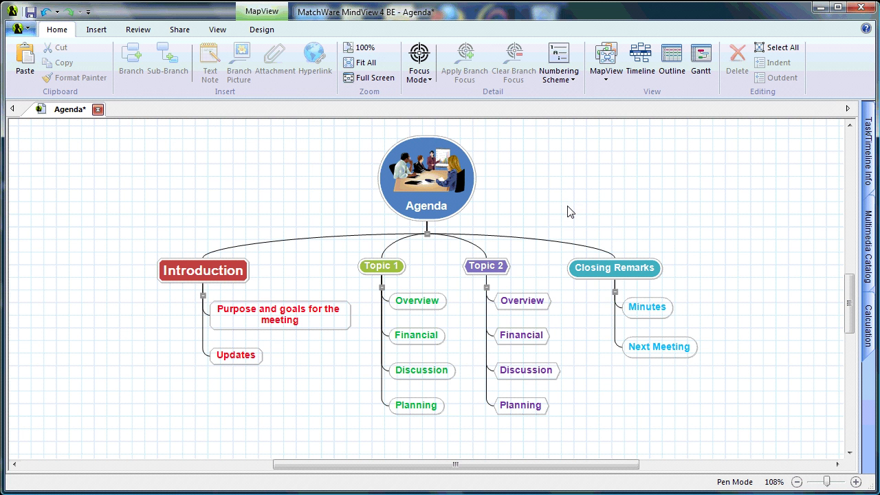
- Surround Closing Remarks with a boundary outlined in cyan (Hex 00,AE,EE)
{"action": "left_click", "coordinate": [583, 270]}
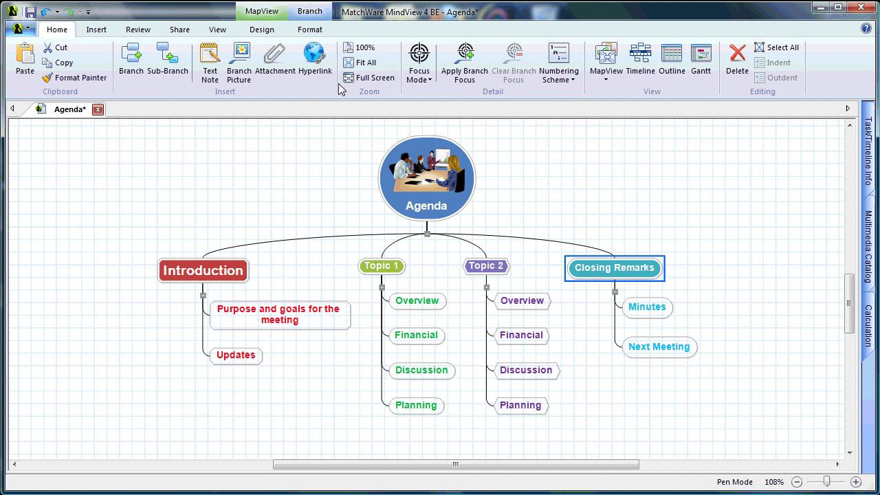
{"action": "left_click", "coordinate": [310, 30]}
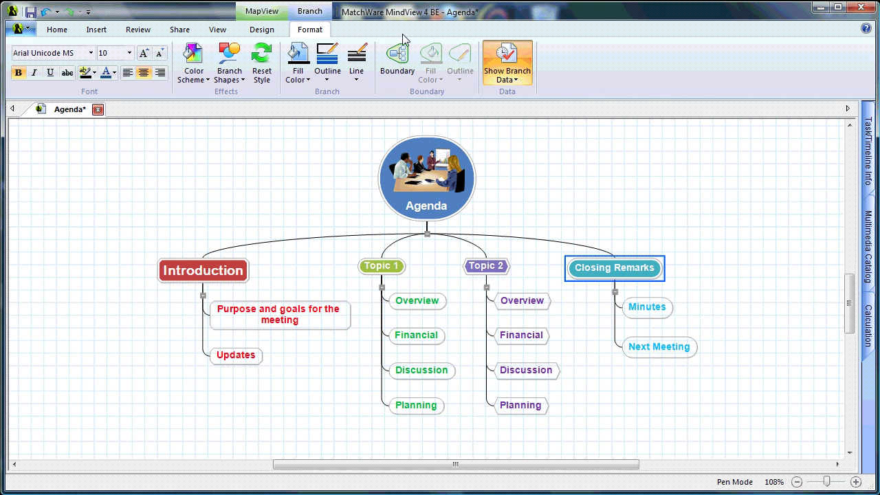
{"action": "left_click", "coordinate": [397, 59]}
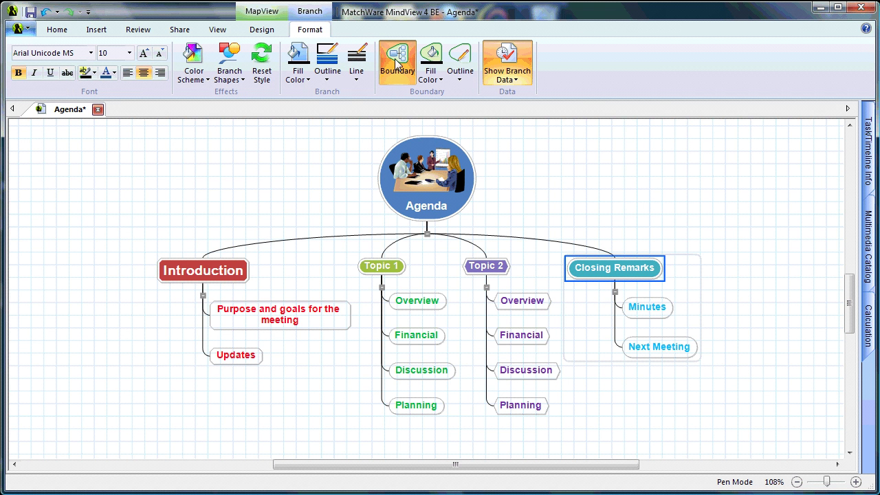
{"action": "left_click", "coordinate": [459, 81]}
{"action": "mouse_move", "coordinate": [460, 95]}
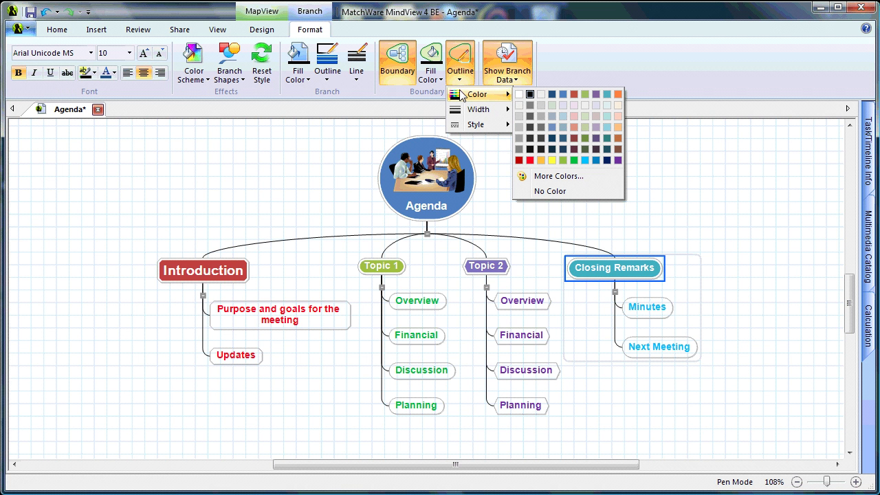
{"action": "left_click", "coordinate": [586, 161]}
{"action": "left_click", "coordinate": [714, 196]}
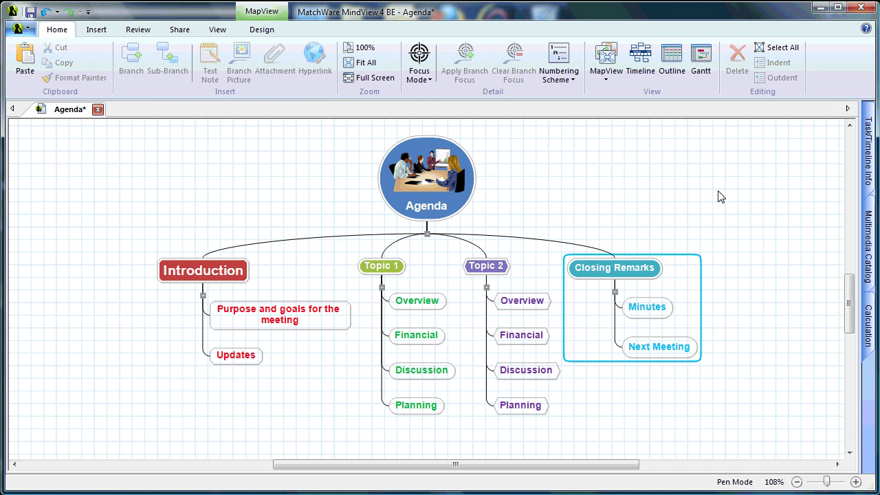
- Surround Topic 2 and its four subtopics with a purple-outlined boundary
{"action": "left_click", "coordinate": [483, 265]}
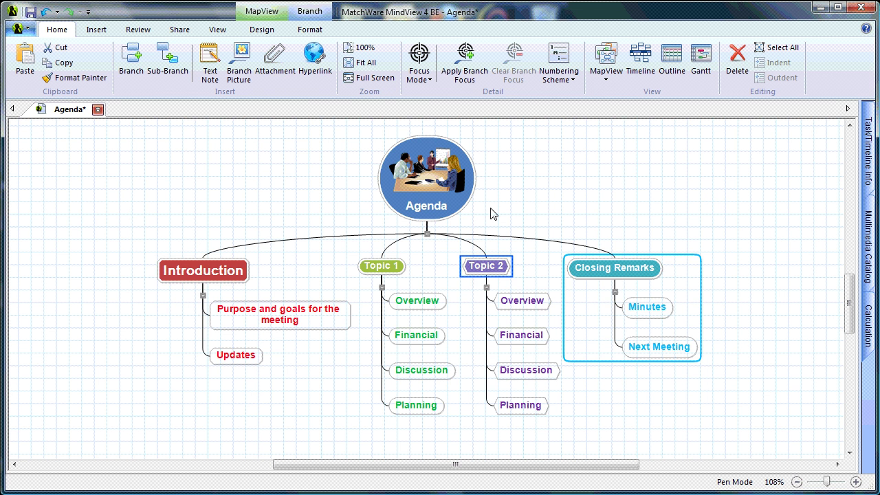
{"action": "left_click", "coordinate": [321, 33]}
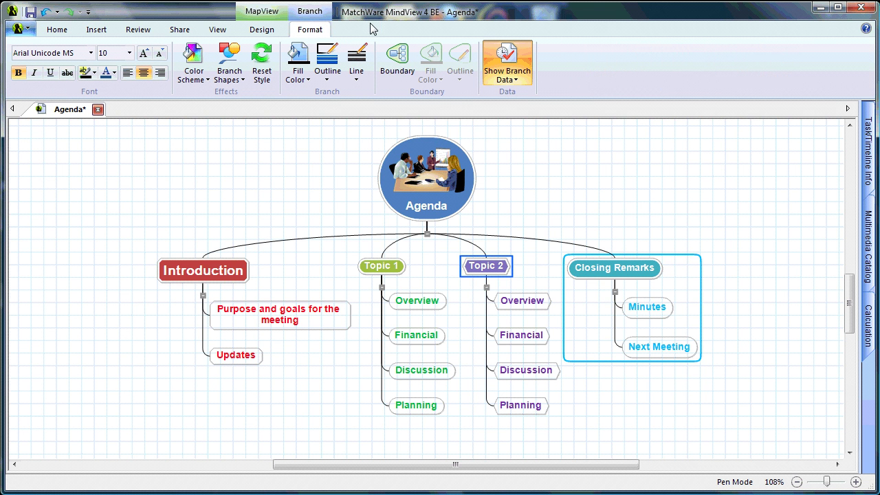
{"action": "left_click", "coordinate": [398, 61]}
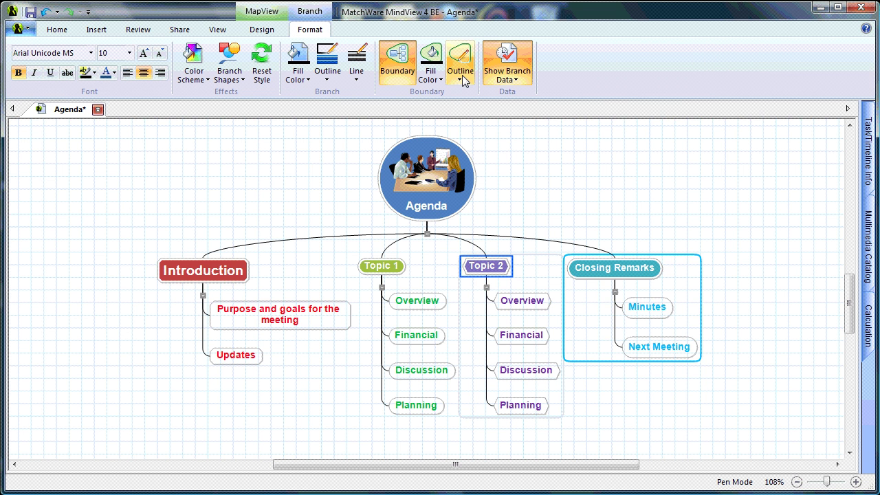
{"action": "left_click", "coordinate": [463, 79]}
{"action": "mouse_move", "coordinate": [474, 94]}
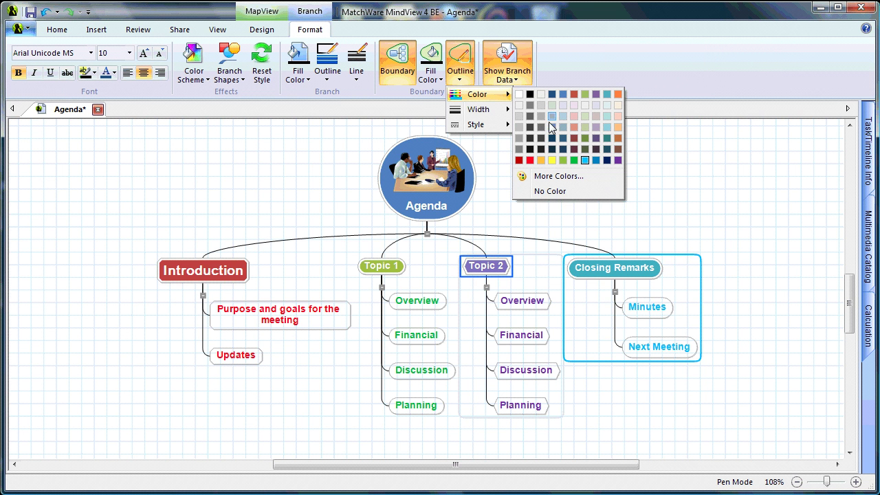
{"action": "left_click", "coordinate": [618, 160]}
{"action": "left_click", "coordinate": [709, 165]}
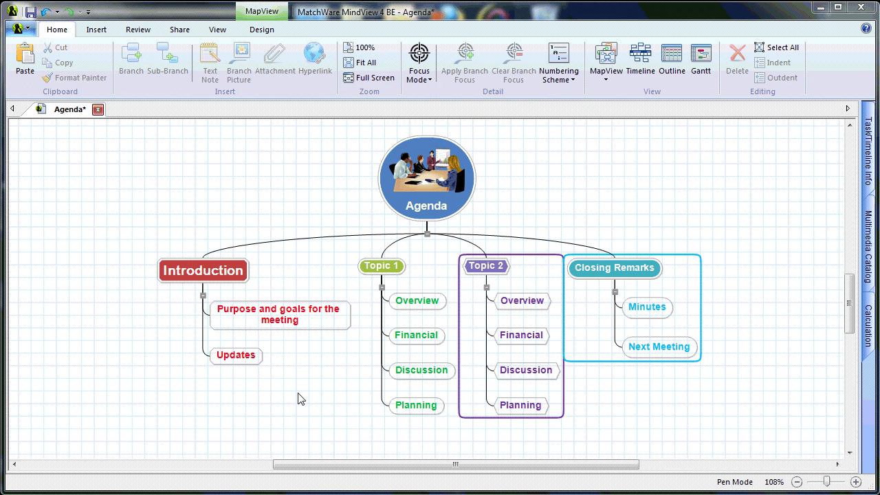